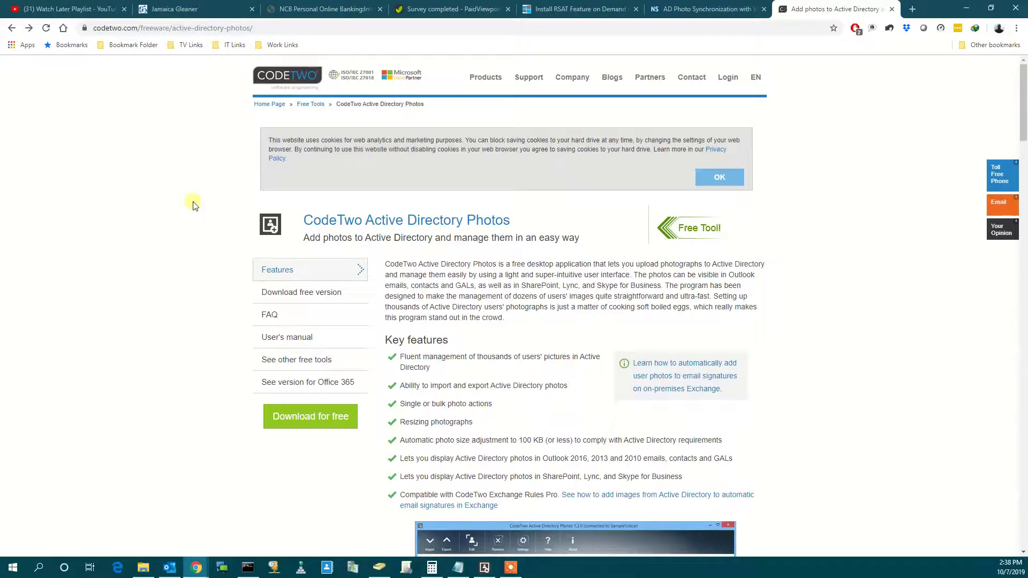
# Step: Start the free CodeTwo Active Directory Photos download by accepting the terms, then cancel saving the installer
pyautogui.press('F11')
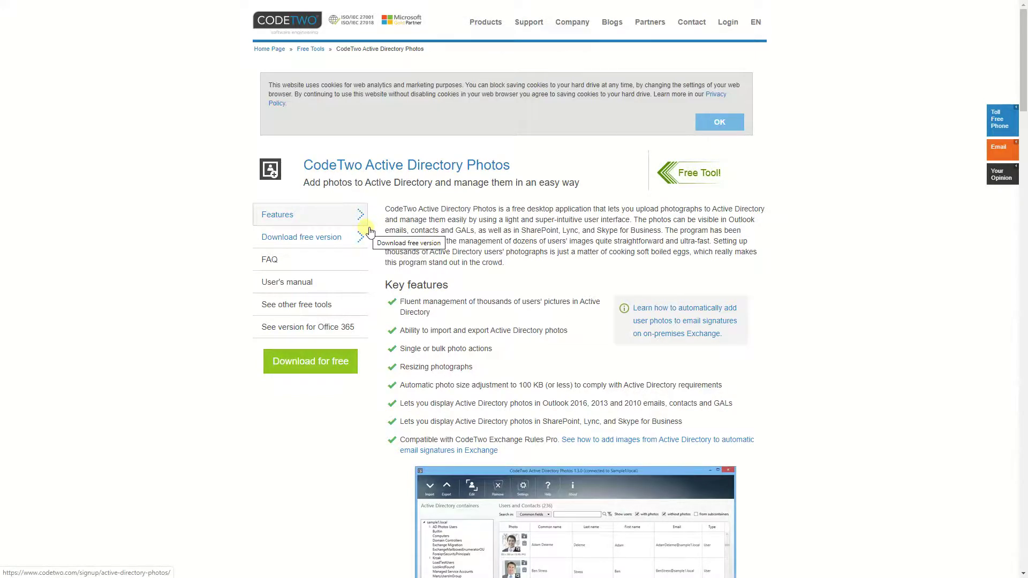
pyautogui.scroll(-2, 364, 241)
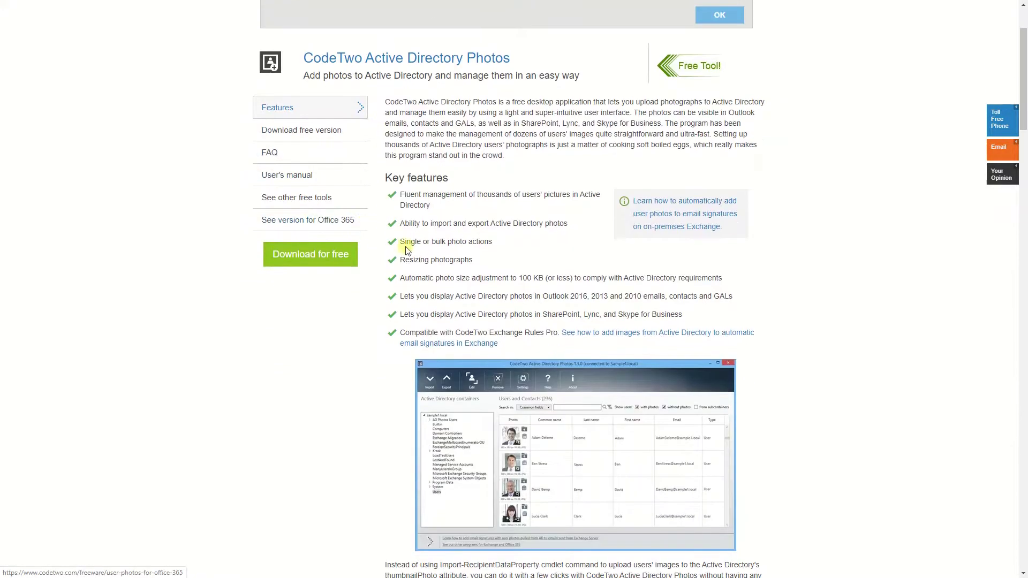
pyautogui.click(319, 260)
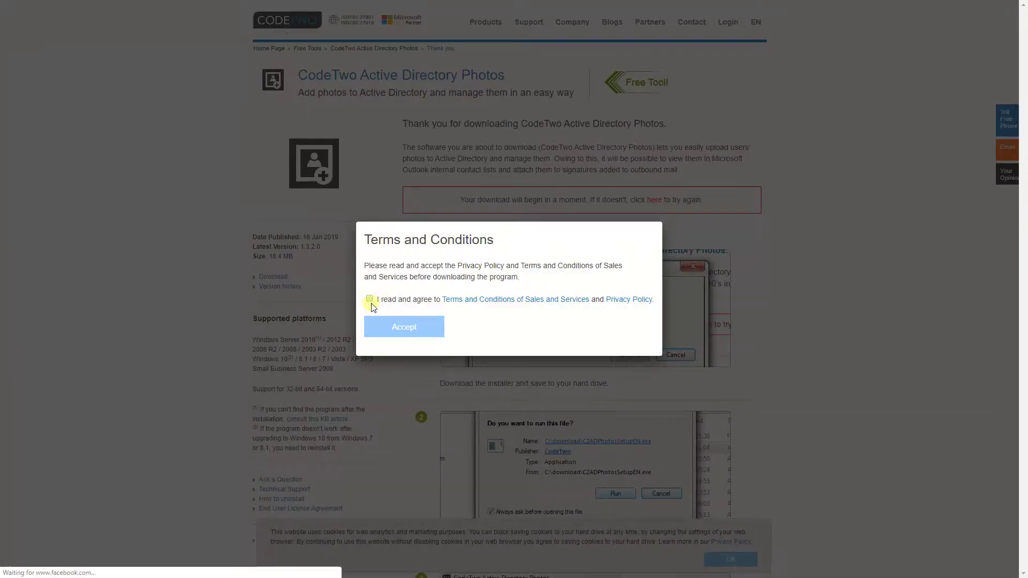
pyautogui.click(369, 299)
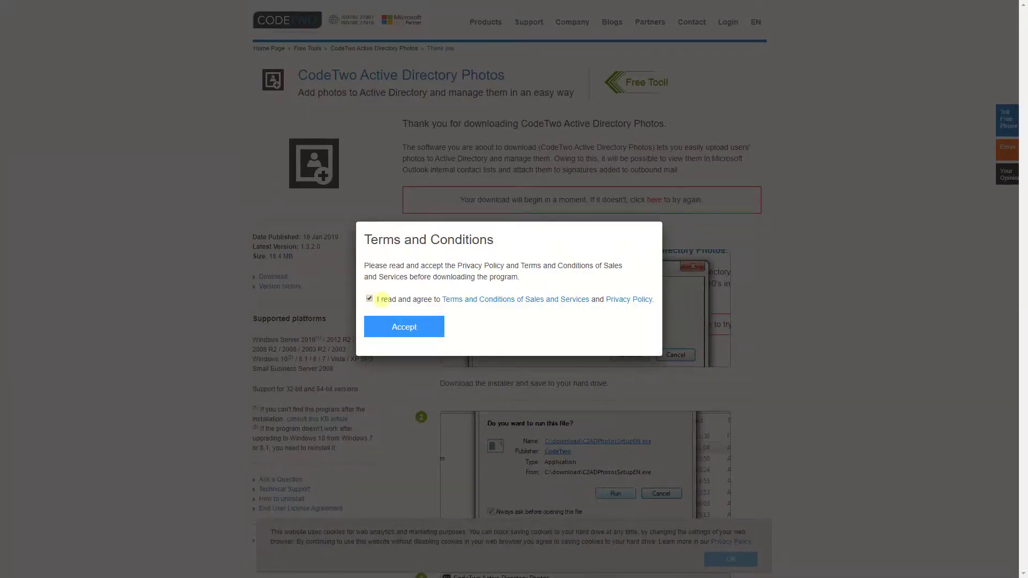
pyautogui.click(404, 326)
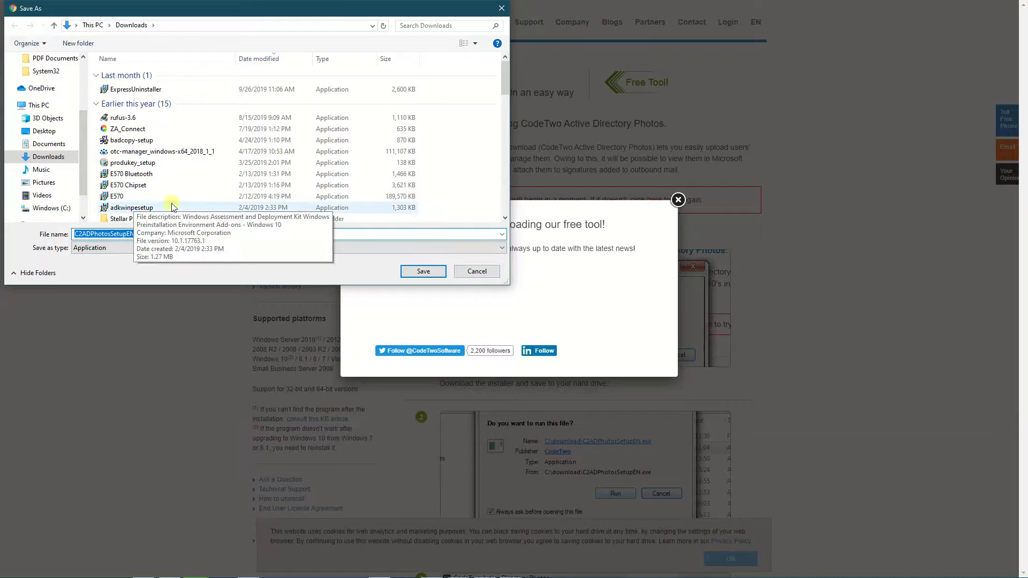
pyautogui.click(469, 272)
pyautogui.click(678, 199)
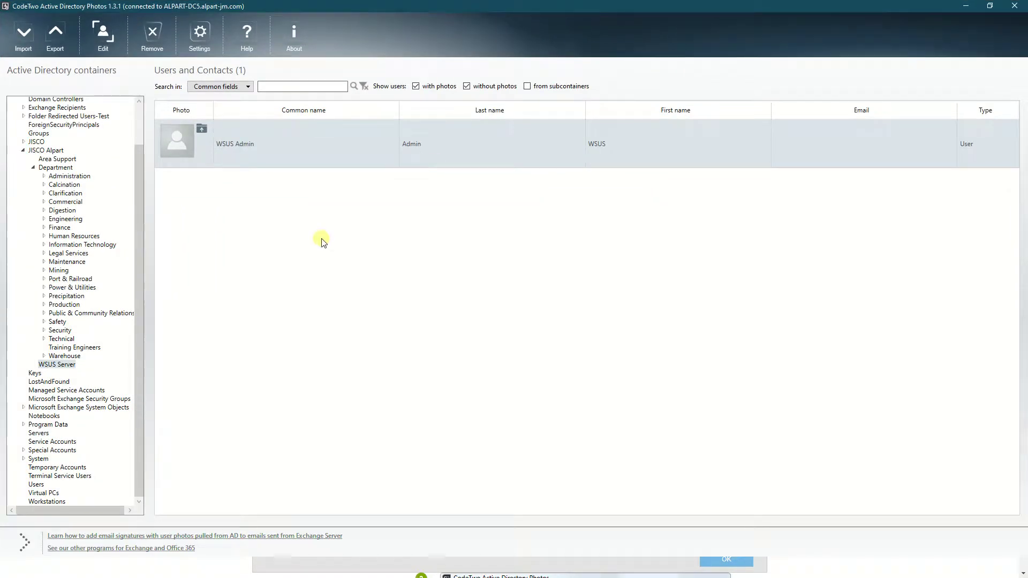
# Step: Start adding a photo for WSUS Admin and browse to the Pictures folder
pyautogui.scroll(2, 53, 248)
pyautogui.scroll(-2, 51, 161)
pyautogui.click(204, 128)
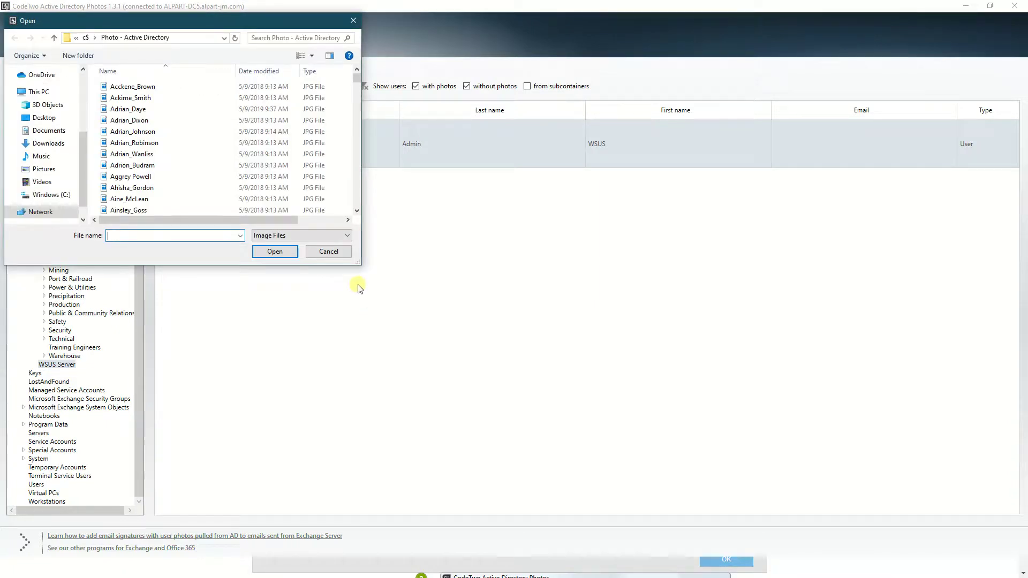
pyautogui.moveTo(164, 20); pyautogui.dragTo(246, 30)
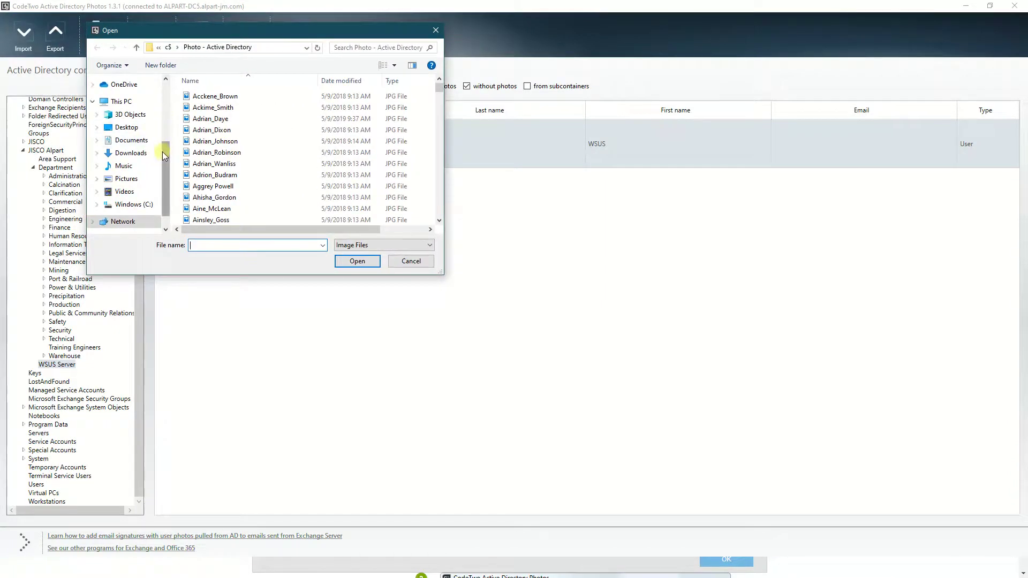
pyautogui.scroll(1, 163, 152)
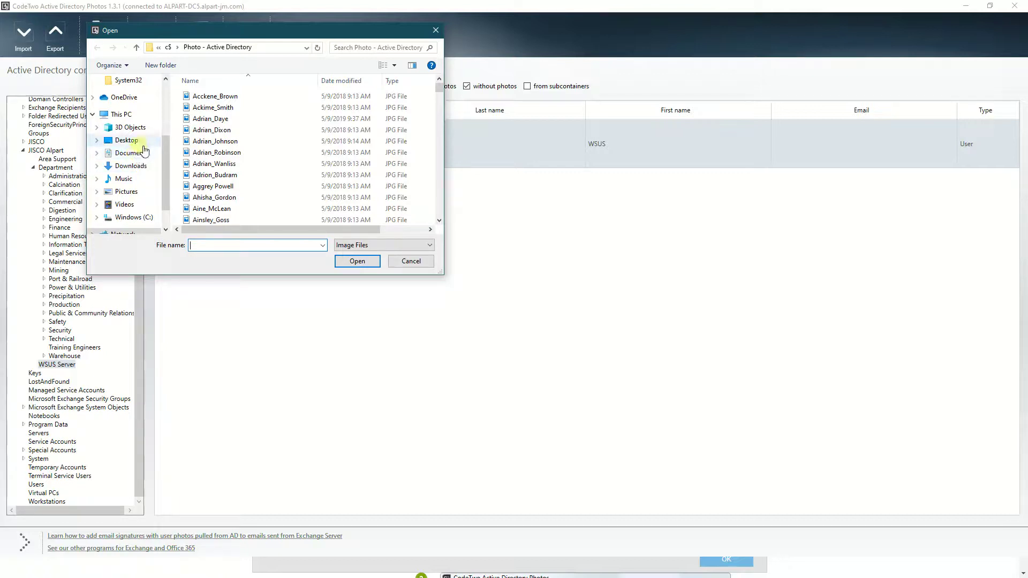
pyautogui.click(128, 192)
# Step: Choose the 265 × 240 px JPG headshot and save it as WSUS Admin's photo
pyautogui.scroll(-3, 260, 193)
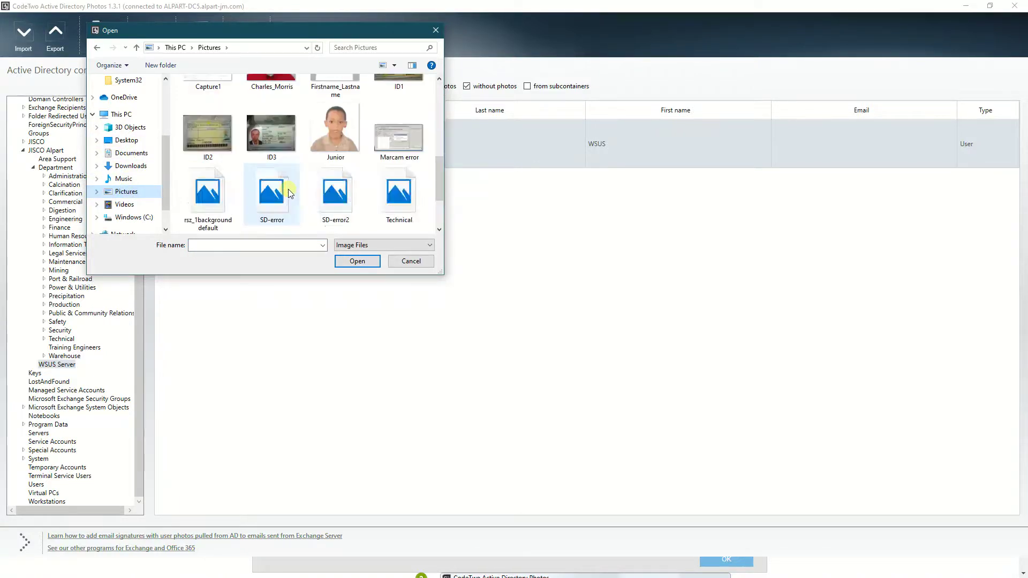
pyautogui.scroll(-1, 289, 188)
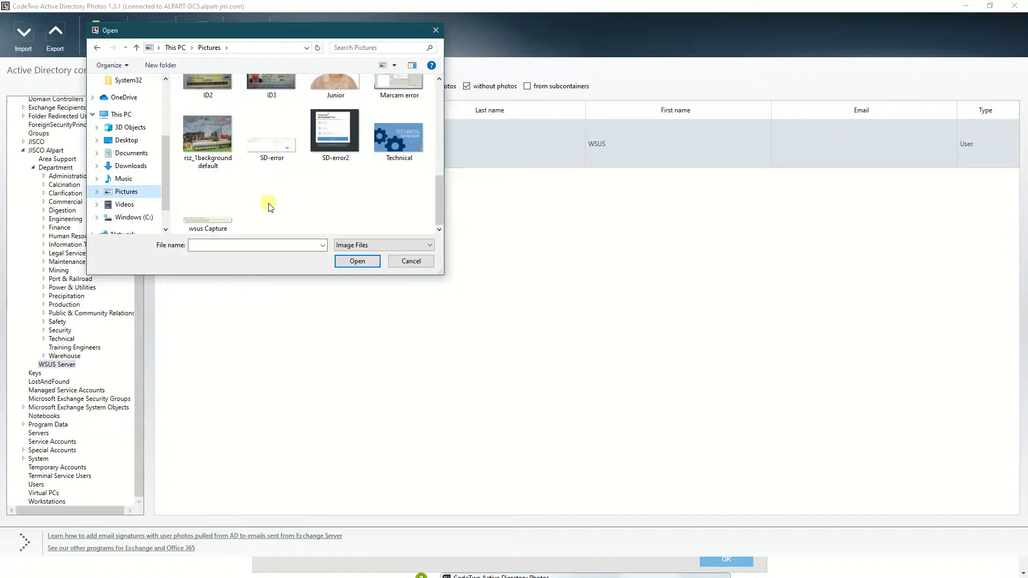
pyautogui.scroll(5, 269, 206)
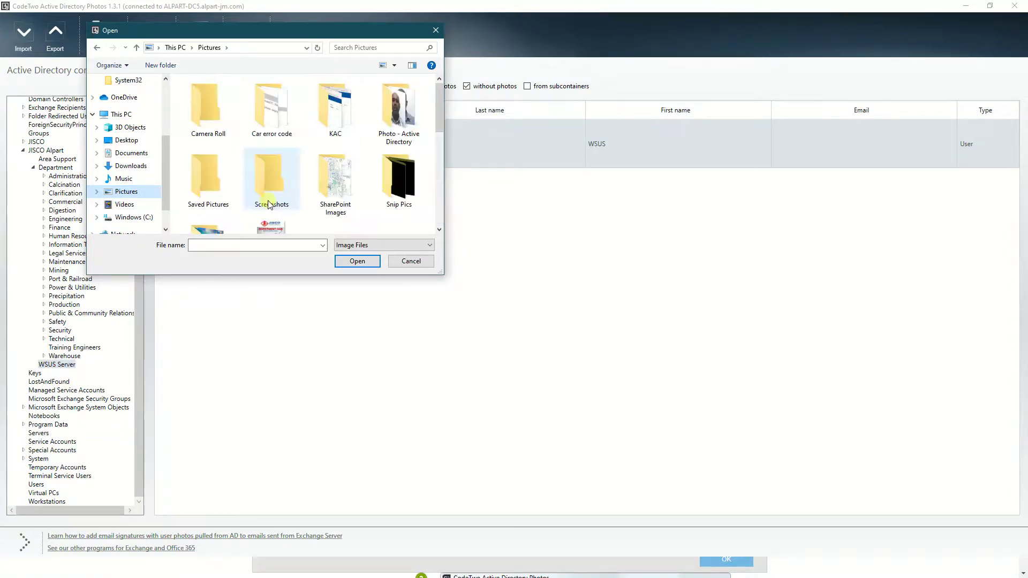
pyautogui.scroll(-4, 267, 203)
pyautogui.scroll(2, 264, 201)
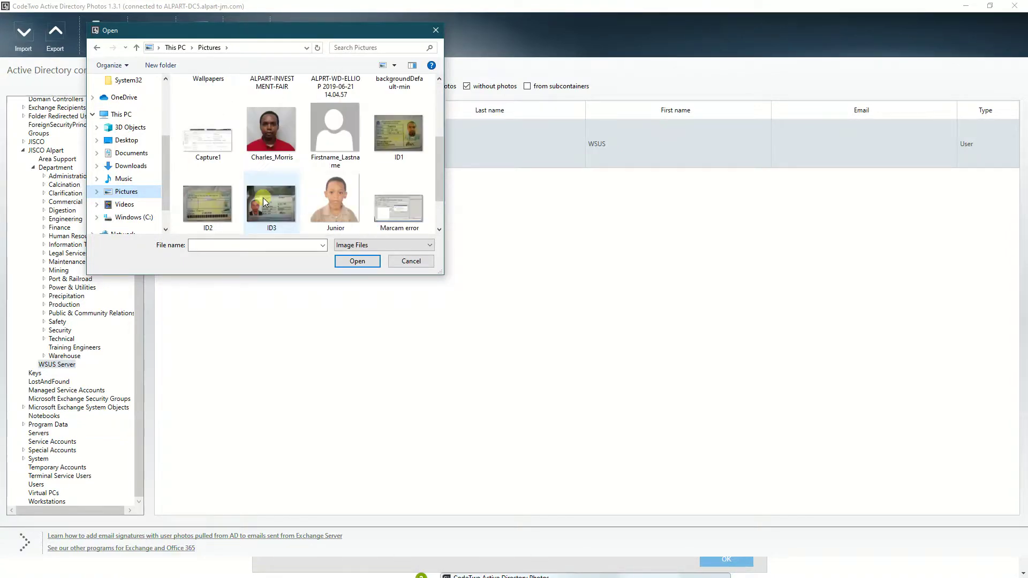
pyautogui.scroll(-2, 264, 201)
pyautogui.scroll(2, 264, 201)
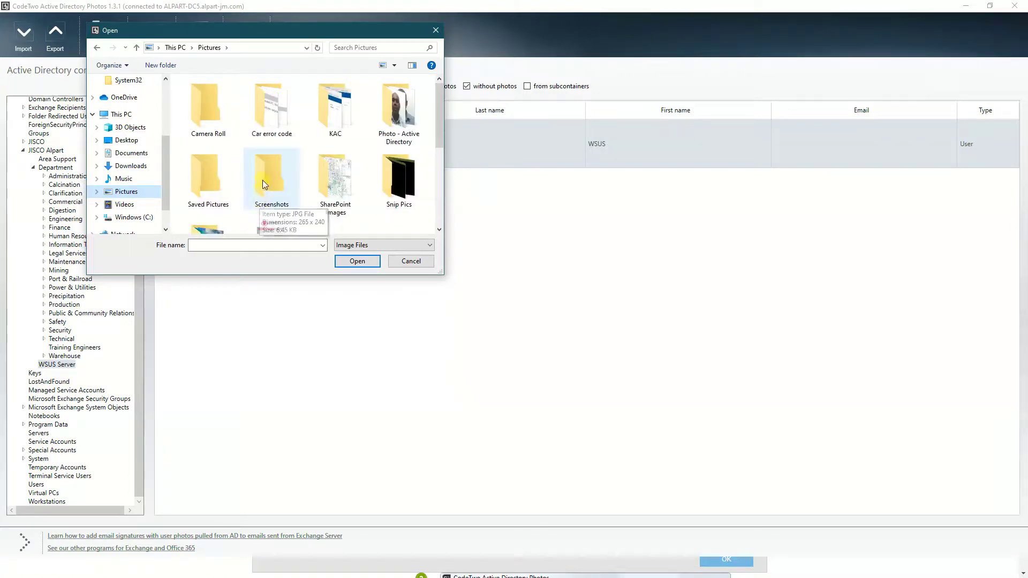
pyautogui.scroll(-2, 305, 202)
pyautogui.keyDown('ctrl'); pyautogui.scroll(-2, 305, 202); pyautogui.keyUp('ctrl')
pyautogui.click(262, 230)
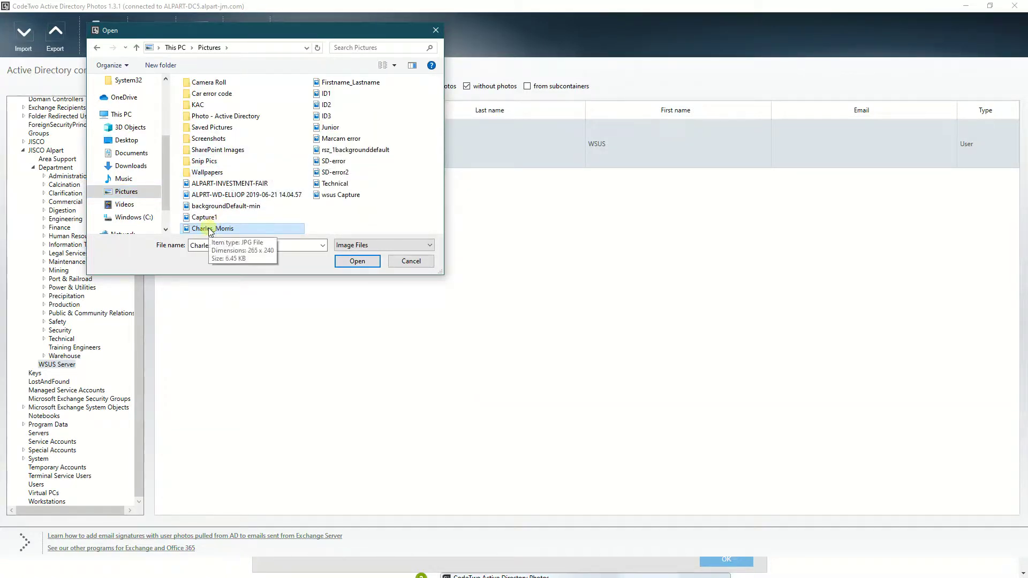
pyautogui.click(344, 263)
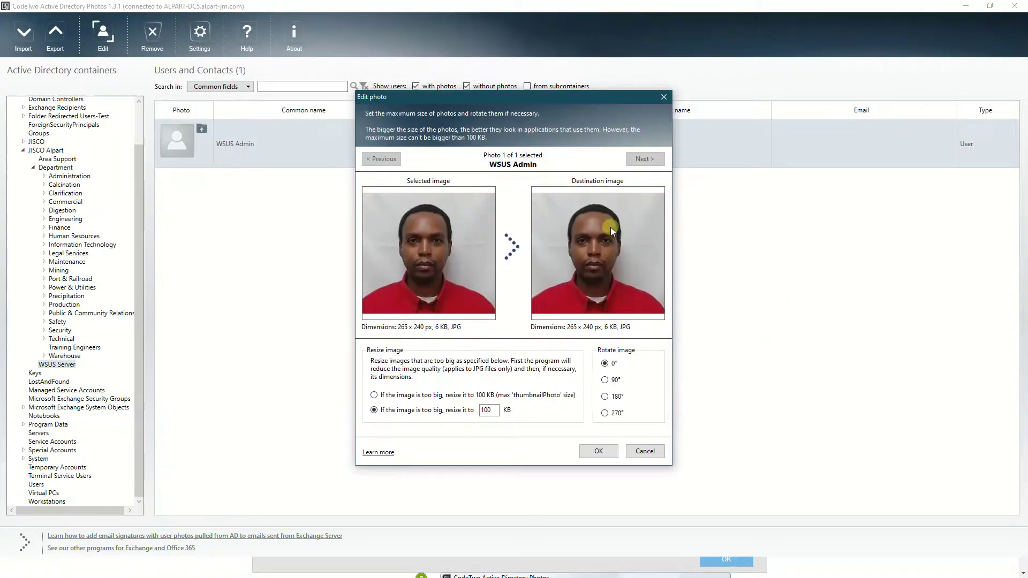
pyautogui.click(599, 451)
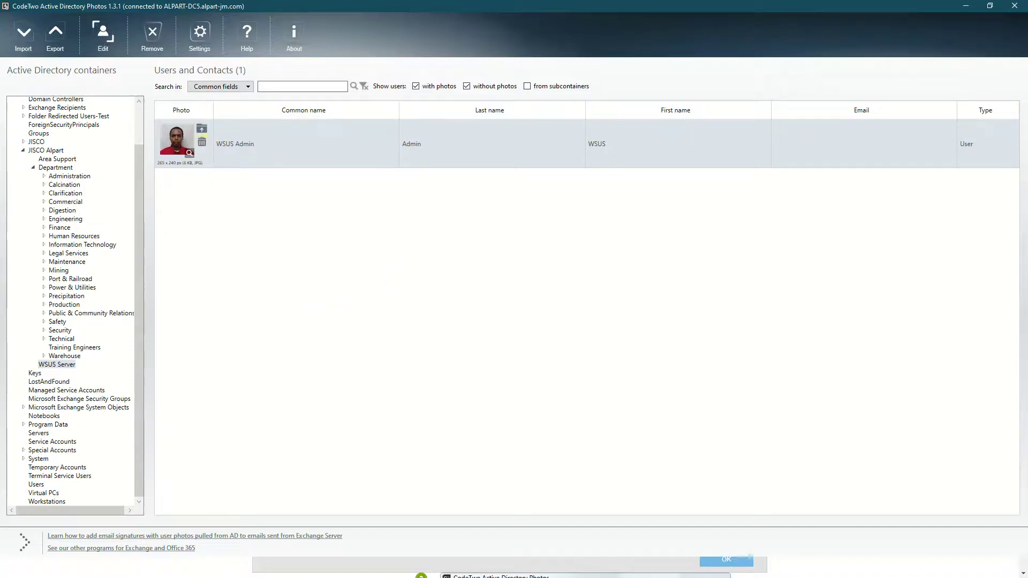
# Step: Delete WSUS Admin's photo, confirming with Yes, and move the Properties window aside
pyautogui.click(202, 143)
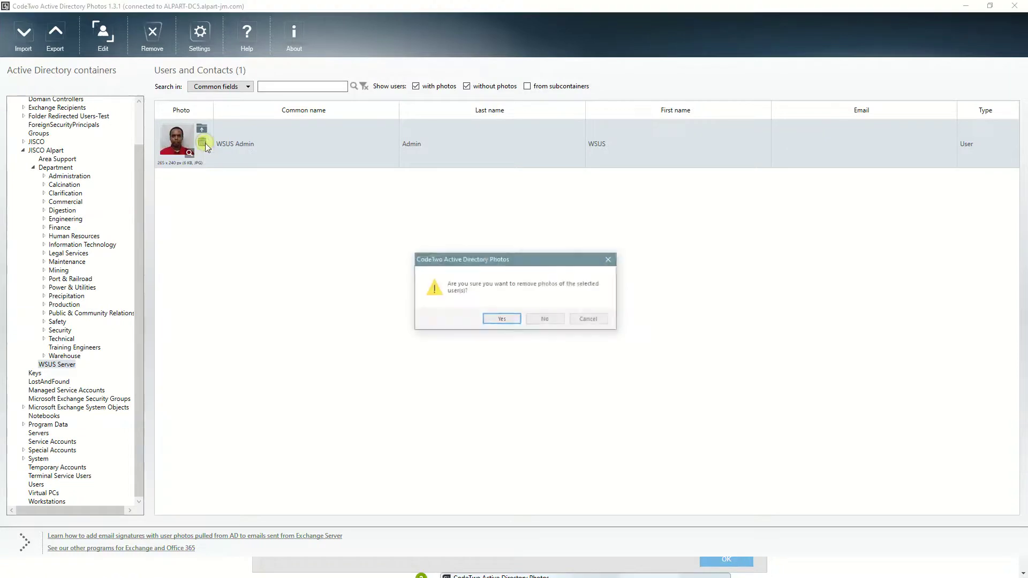
pyautogui.click(502, 320)
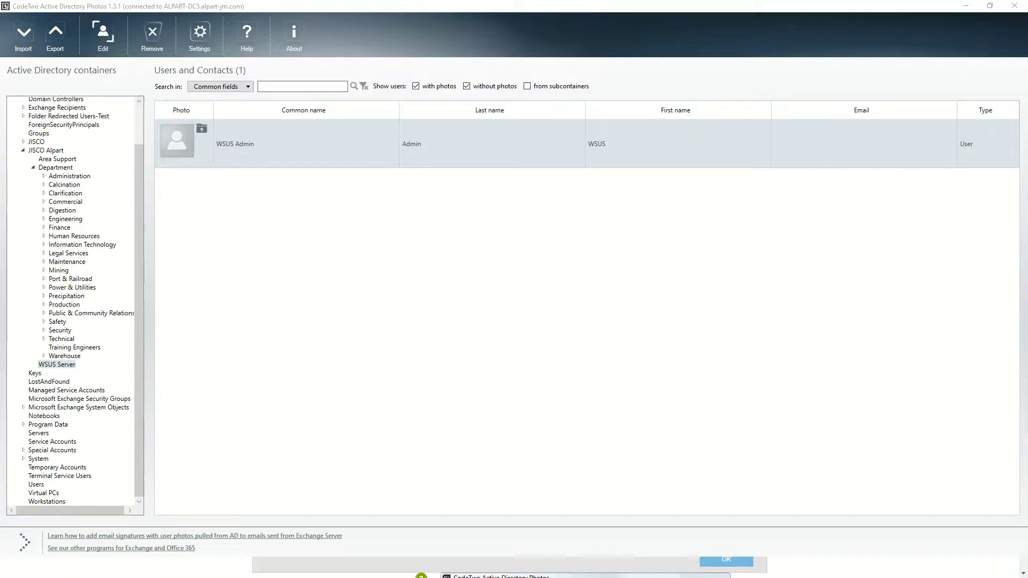
pyautogui.moveTo(166, 64); pyautogui.dragTo(407, 76)
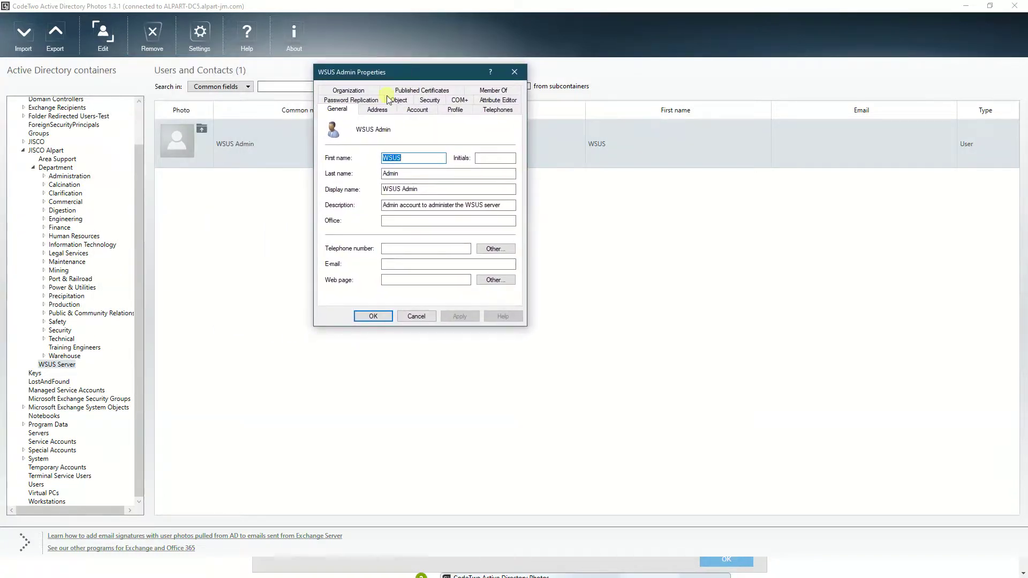
# Step: Switch WSUS Admin's Properties to the Attribute Editor and browse the attribute list
pyautogui.click(502, 110)
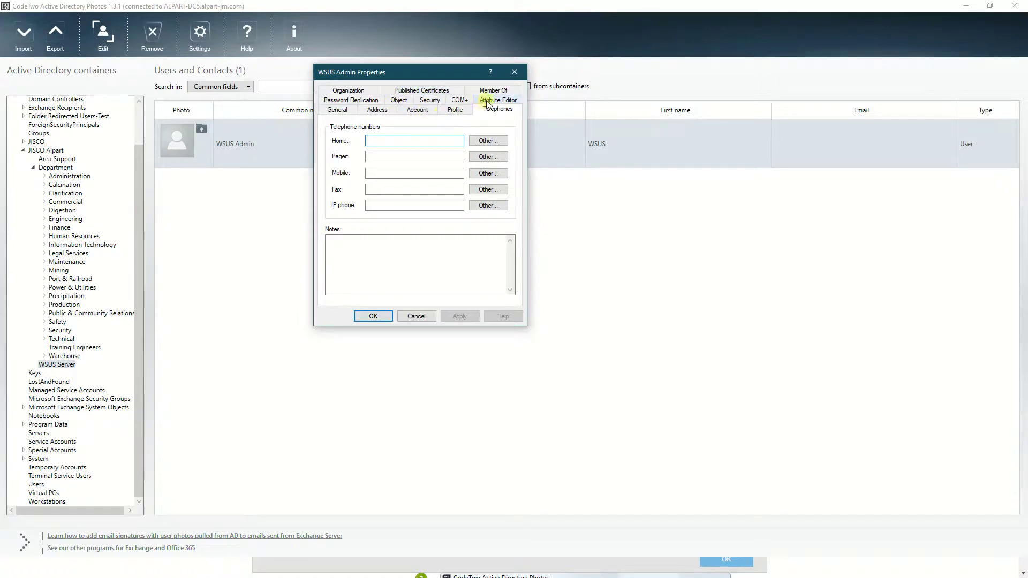
pyautogui.click(490, 101)
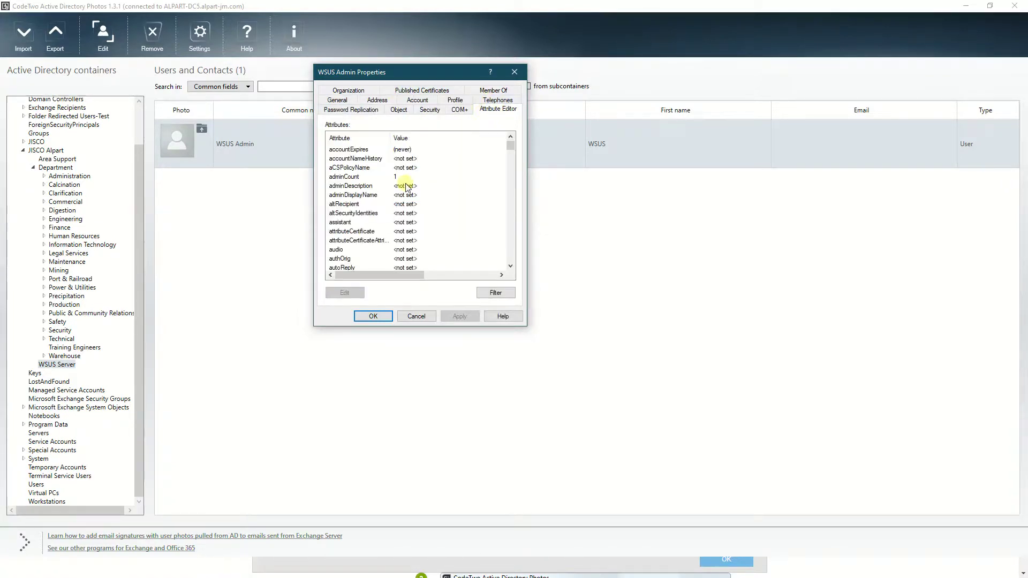
pyautogui.scroll(-1, 383, 210)
pyautogui.scroll(-8, 383, 210)
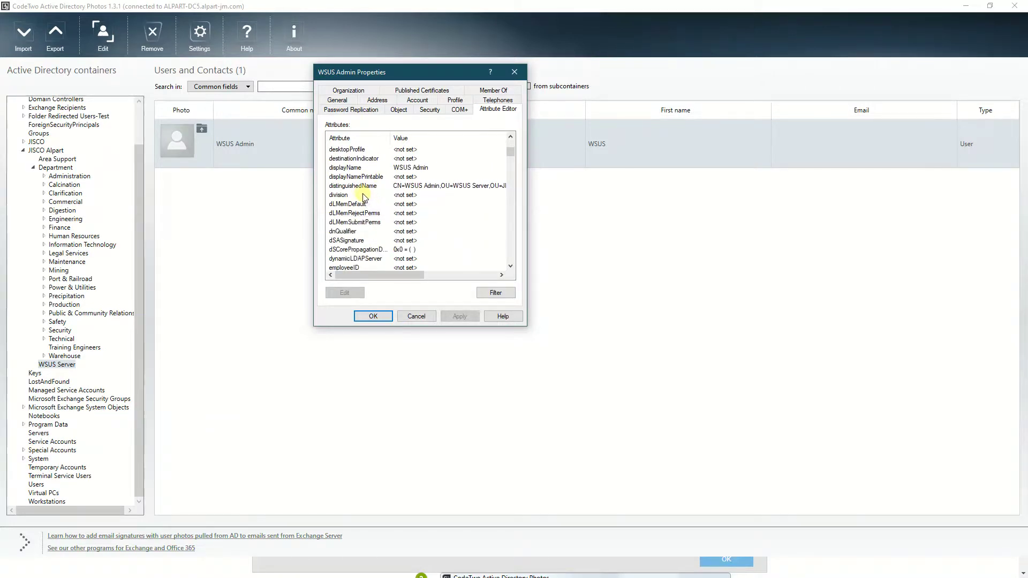
pyautogui.click(363, 197)
# Step: Locate the thumbnailPhoto attribute and confirm it reads <not set>
pyautogui.scroll(-20, 363, 197)
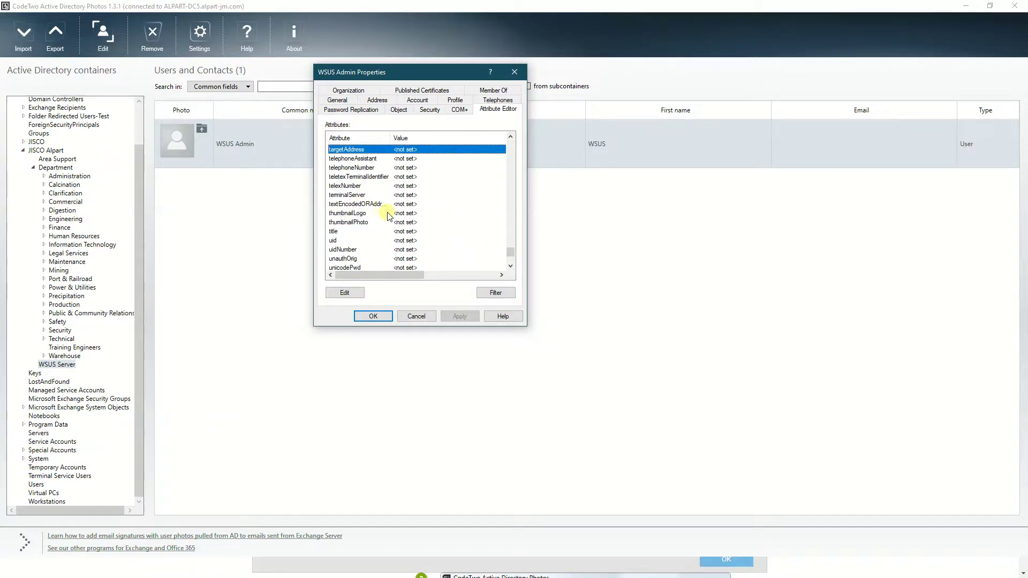
pyautogui.scroll(-1, 388, 214)
pyautogui.scroll(3, 388, 214)
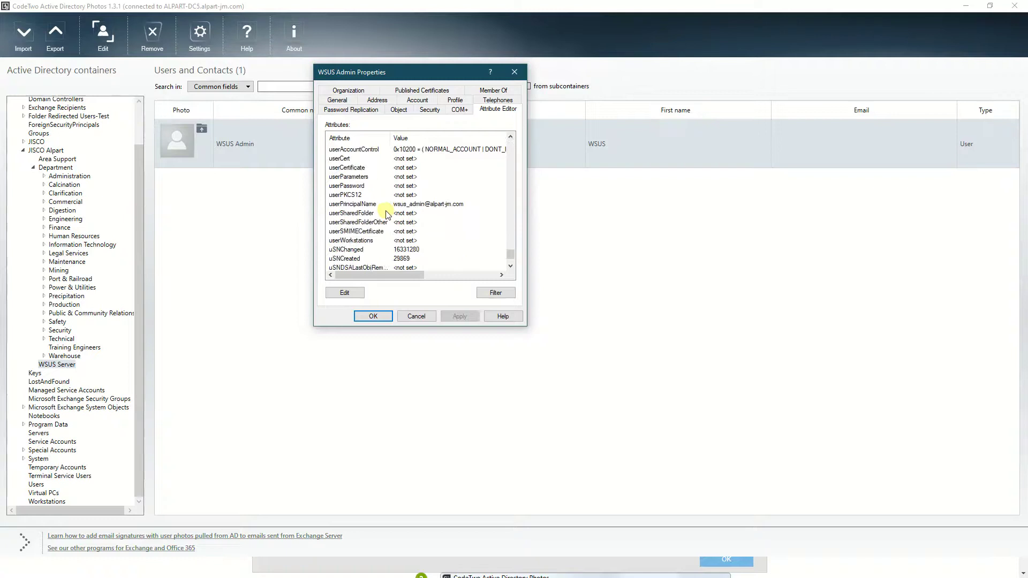
pyautogui.press('t')
pyautogui.scroll(2, 388, 214)
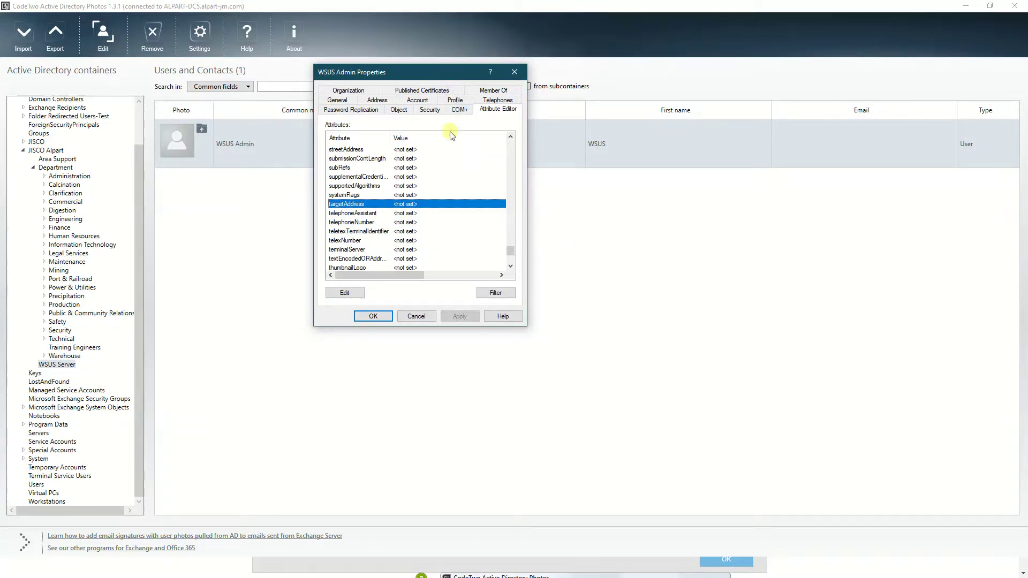
pyautogui.scroll(-3, 436, 161)
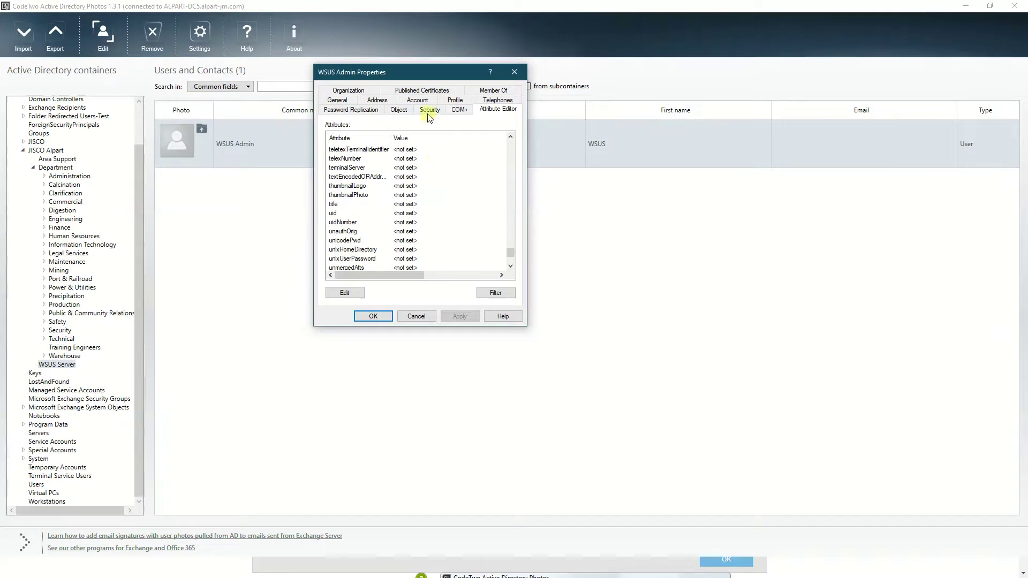
pyautogui.moveTo(417, 75); pyautogui.dragTo(428, 83)
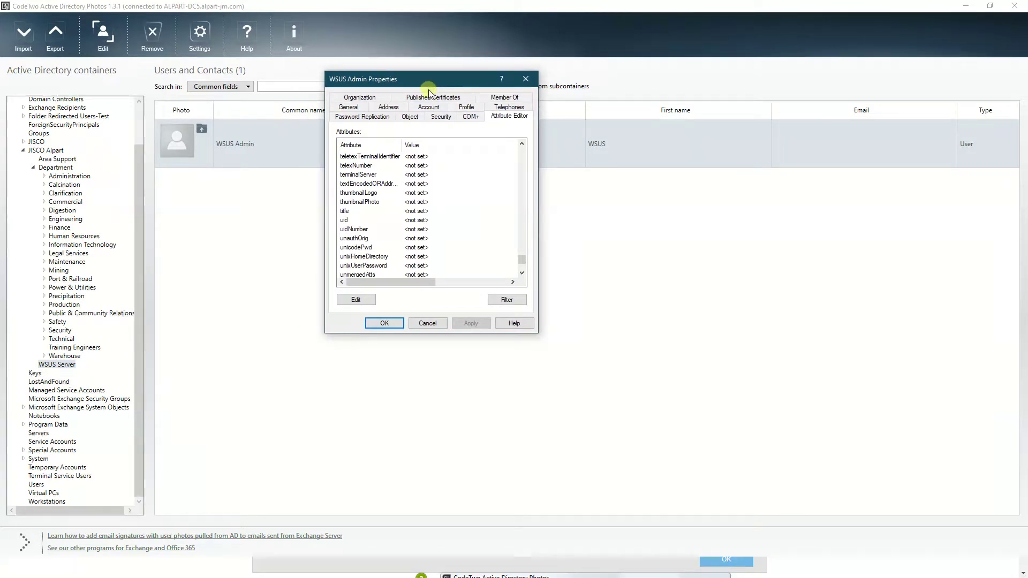
pyautogui.scroll(-3, 495, 276)
pyautogui.press('Escape')
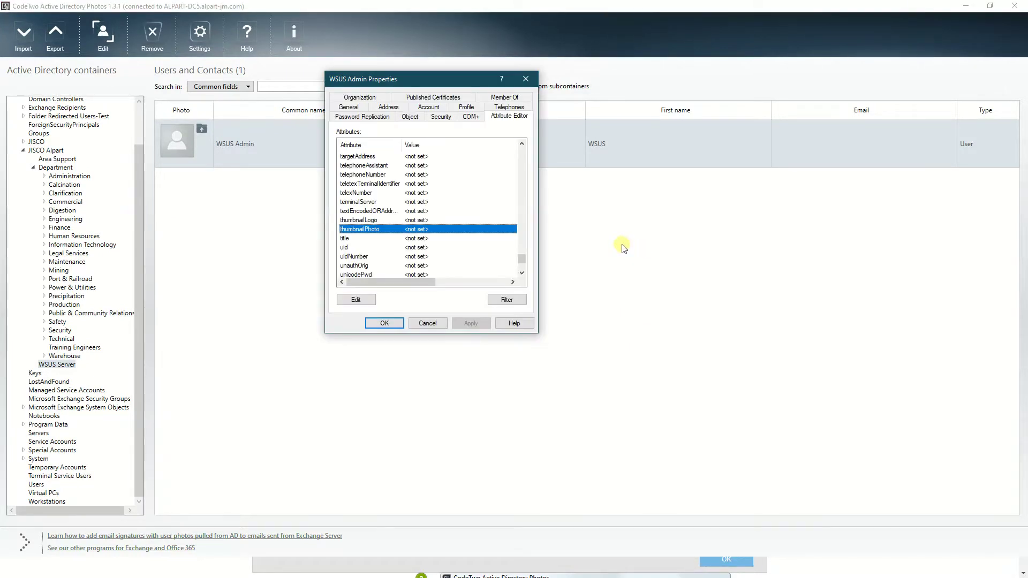
# Step: Close Properties and assign the 265 x 240 px portrait JPG from Pictures to WSUS Admin again
pyautogui.click(528, 81)
pyautogui.click(202, 132)
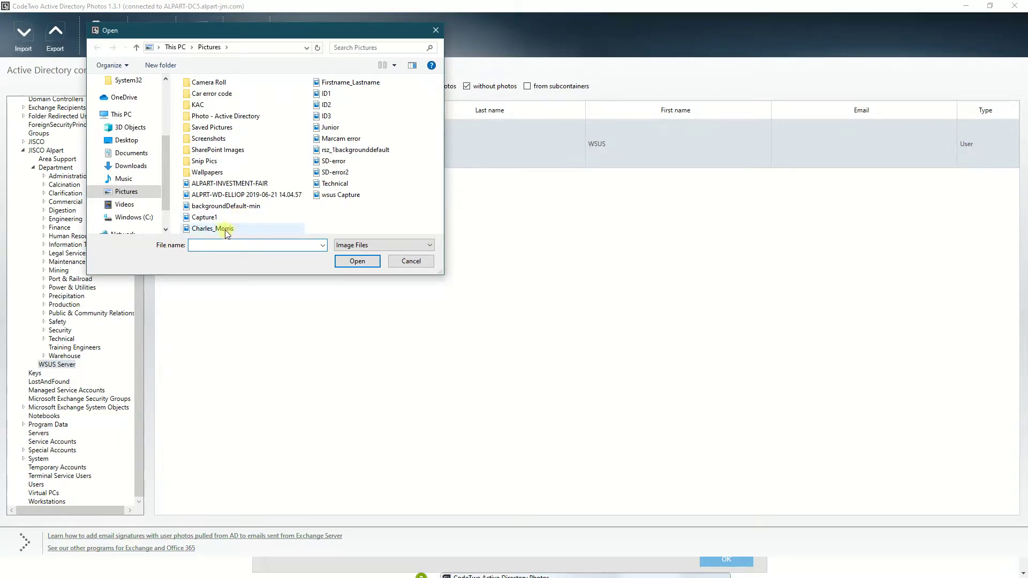
pyautogui.click(225, 231)
pyautogui.click(357, 261)
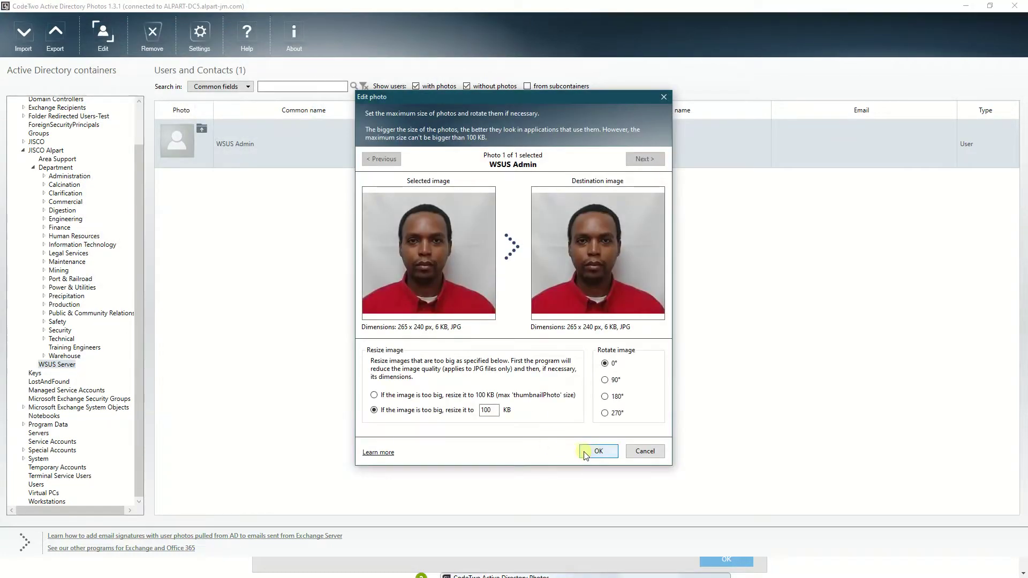
pyautogui.click(585, 454)
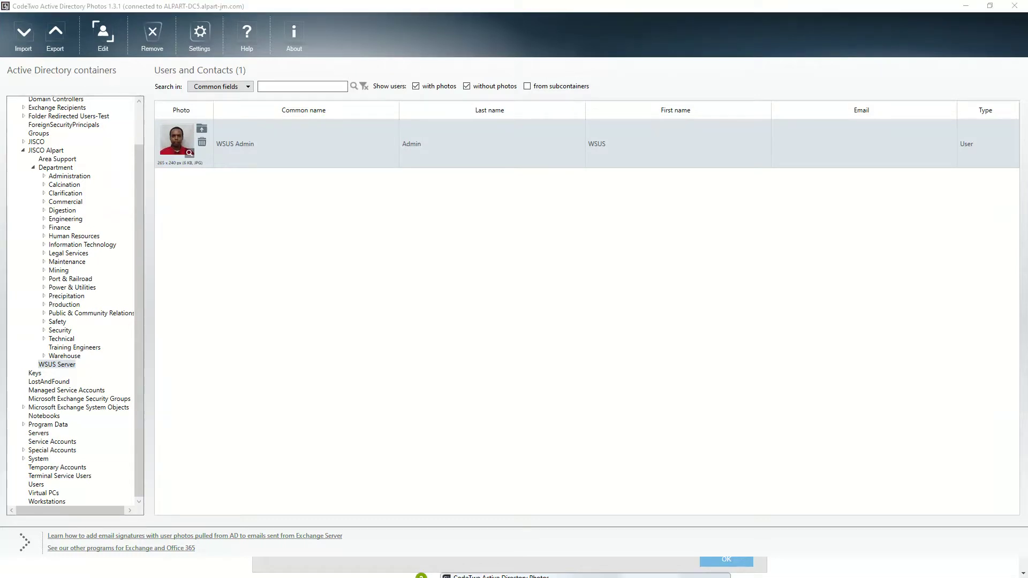
pyautogui.doubleClick(311, 163)
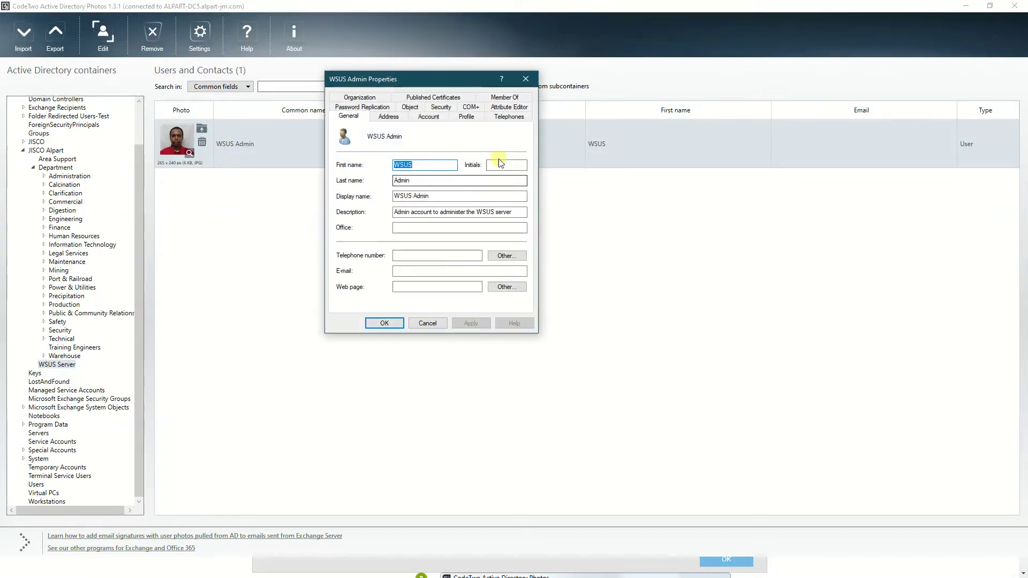
pyautogui.click(512, 115)
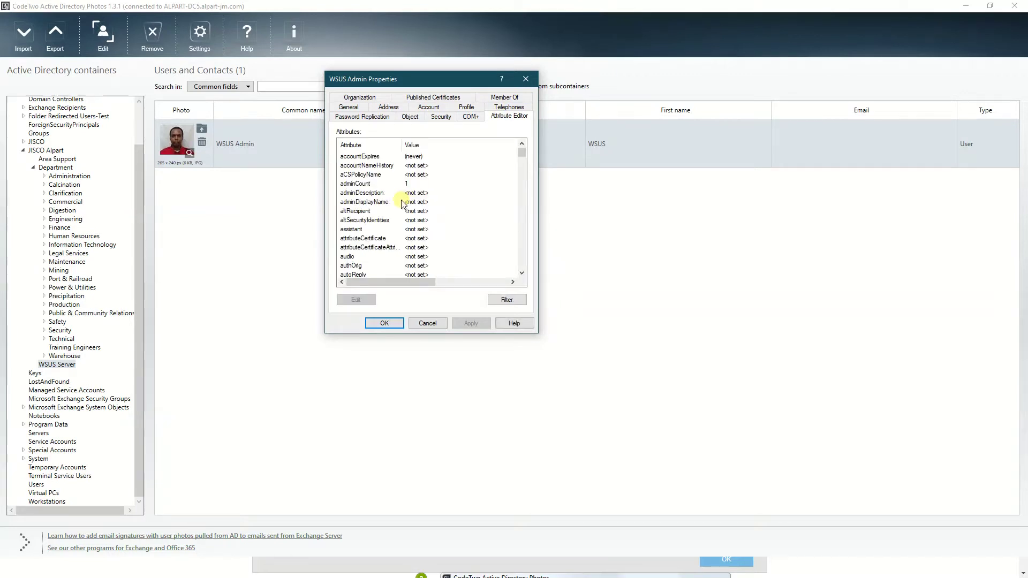
pyautogui.click(360, 193)
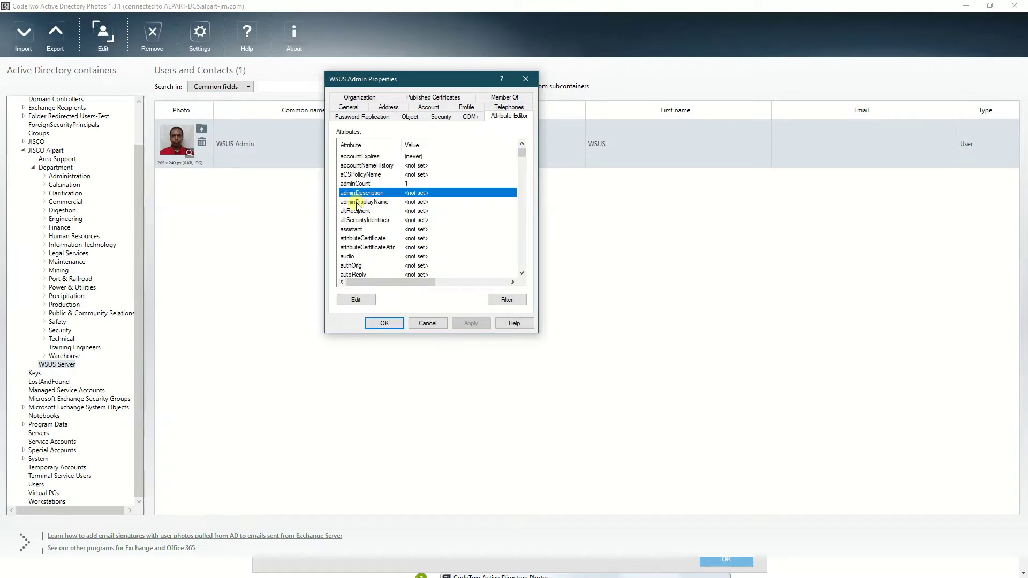
pyautogui.press('t')
pyautogui.scroll(-1, 368, 210)
pyautogui.click(362, 201)
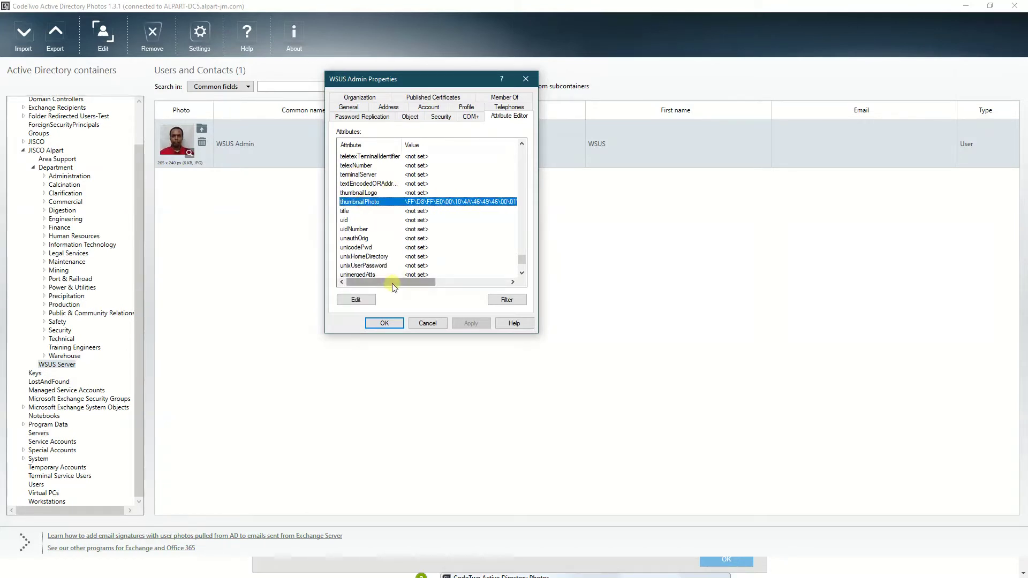
pyautogui.moveTo(390, 282); pyautogui.dragTo(426, 282)
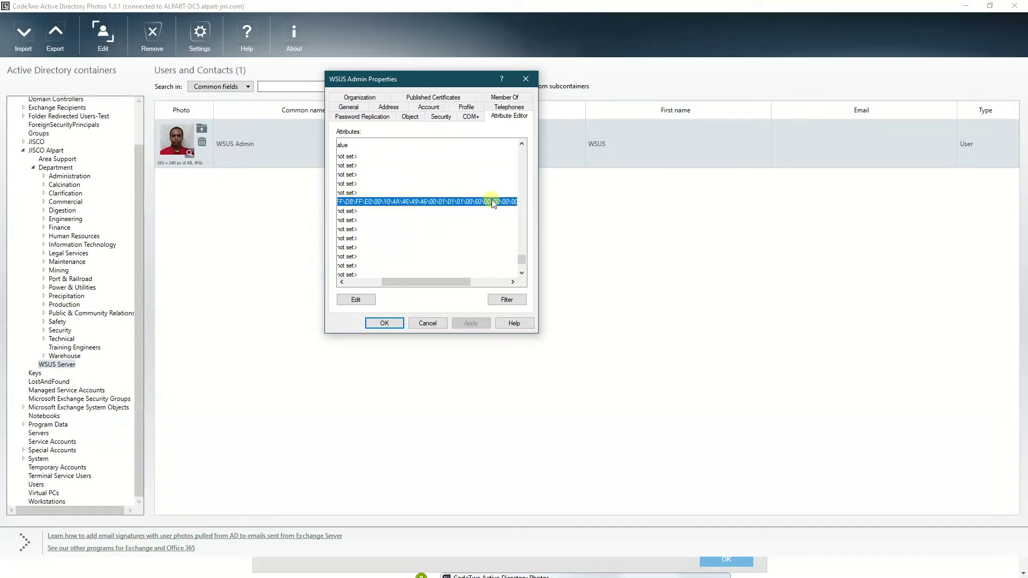
pyautogui.moveTo(422, 284); pyautogui.dragTo(365, 284)
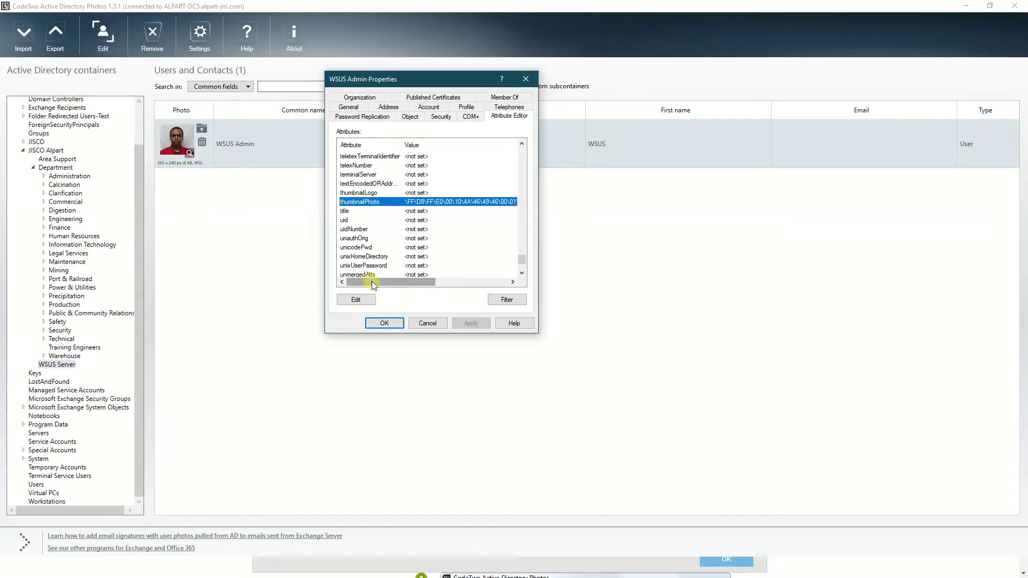
pyautogui.moveTo(373, 284); pyautogui.dragTo(449, 284)
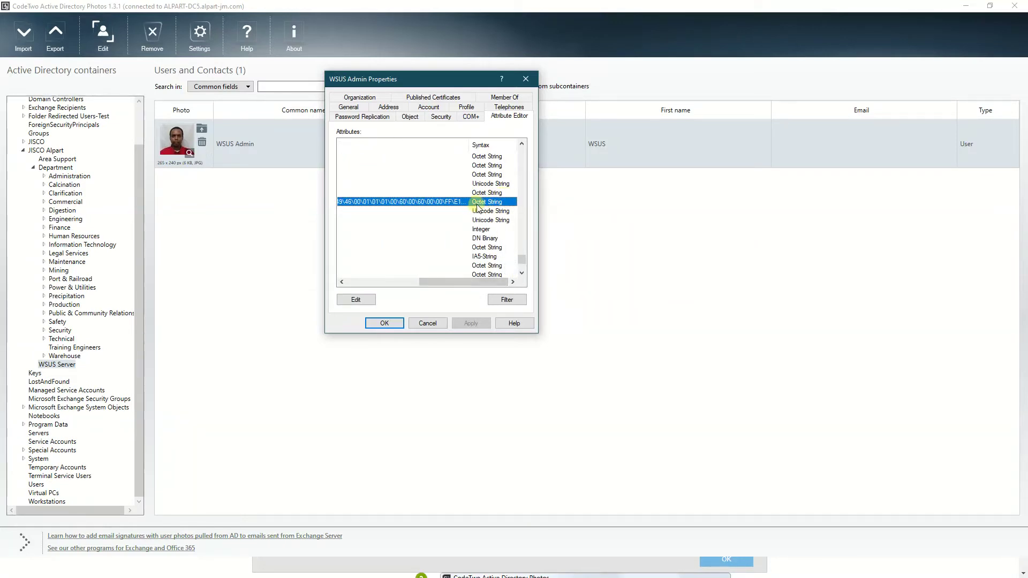
pyautogui.moveTo(441, 282); pyautogui.dragTo(364, 282)
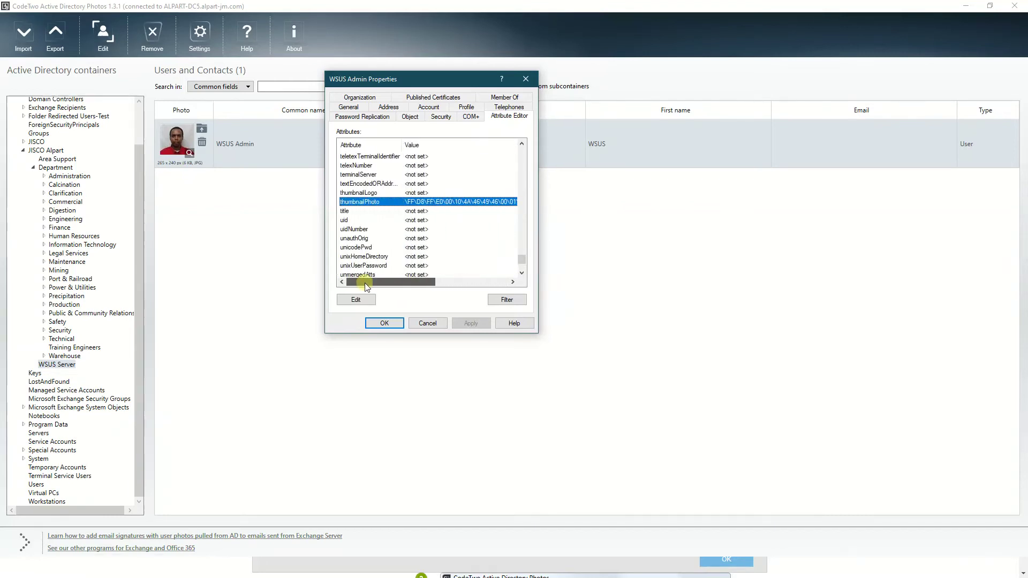
pyautogui.click(428, 323)
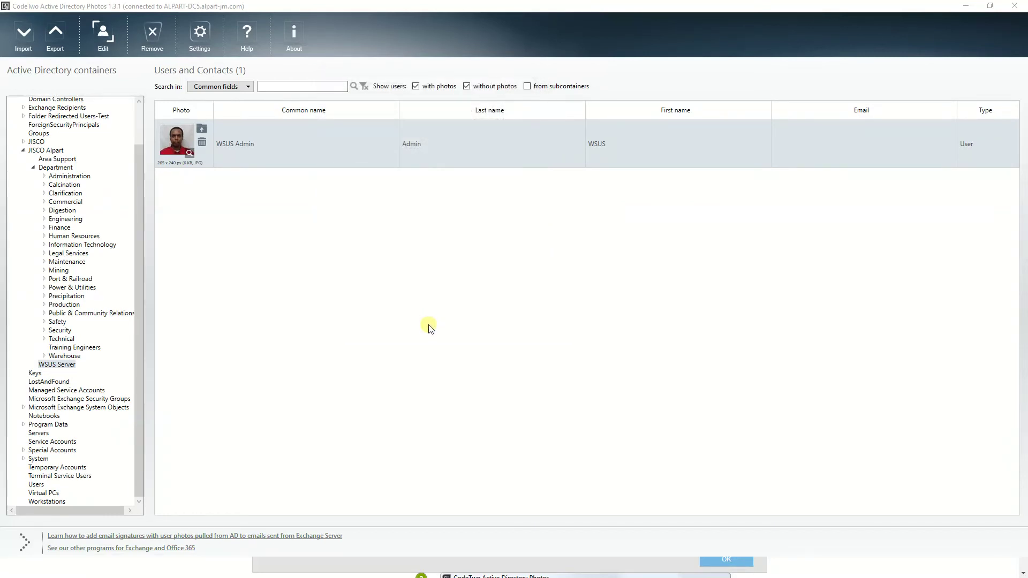